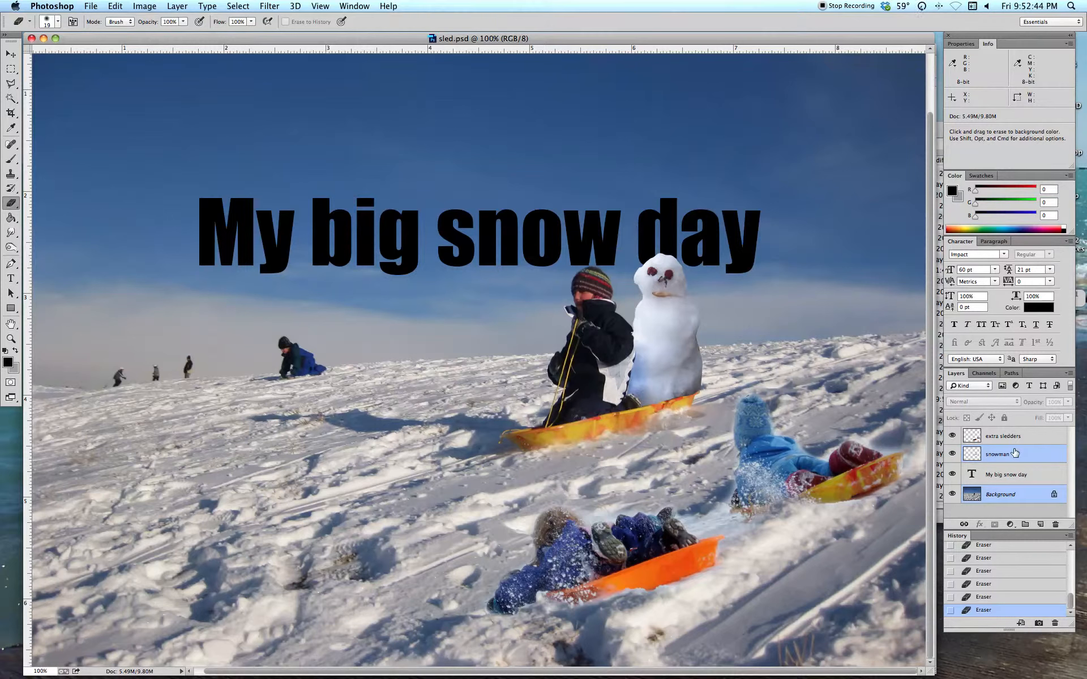
Move the extra sledders layer slightly left and down on the snowy slope with the Move tool.
{"action": "left_click", "coordinate": [993, 439]}
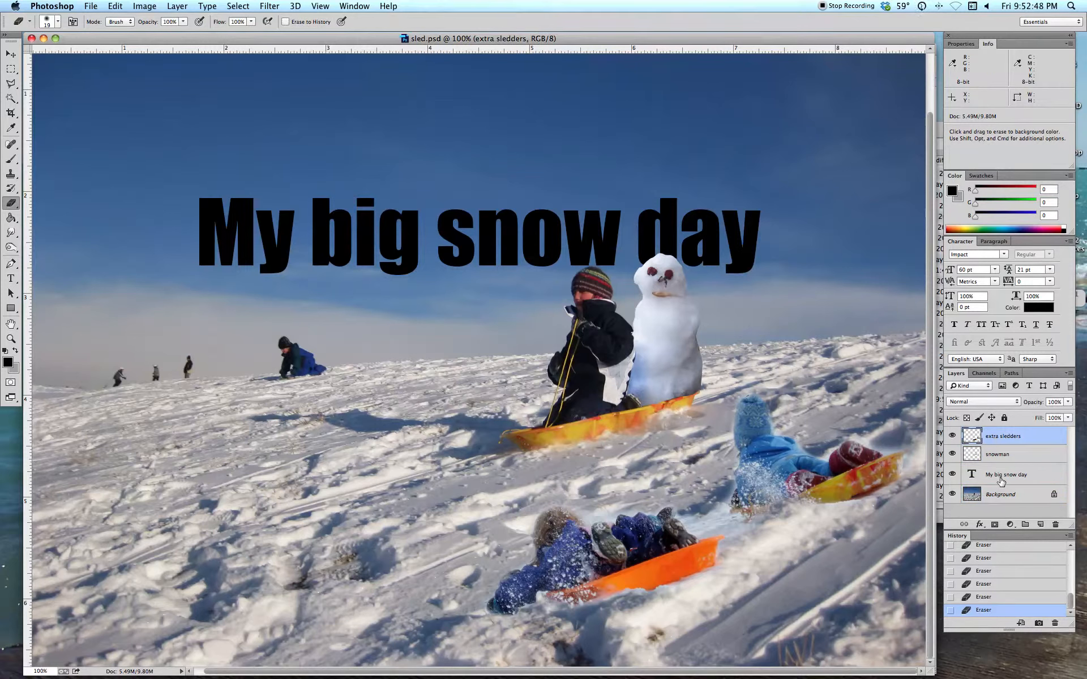
{"action": "left_click", "coordinate": [998, 456]}
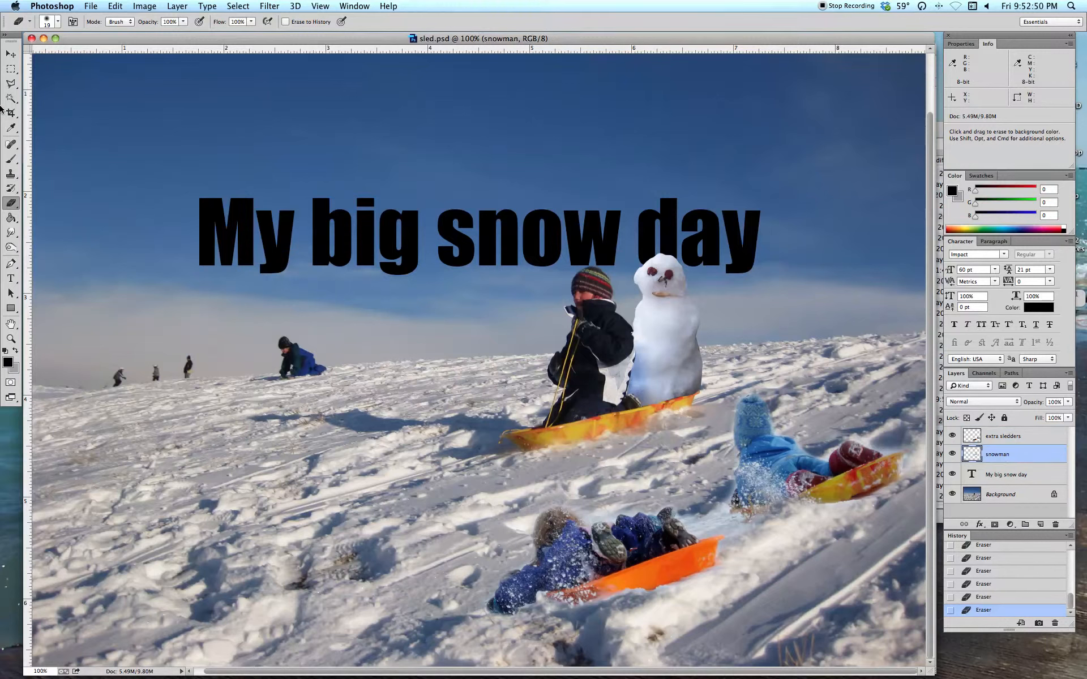
{"action": "left_click", "coordinate": [11, 53]}
{"action": "left_click_drag", "start_coordinate": [735, 427], "coordinate": [766, 463]}
{"action": "left_click", "coordinate": [1002, 437]}
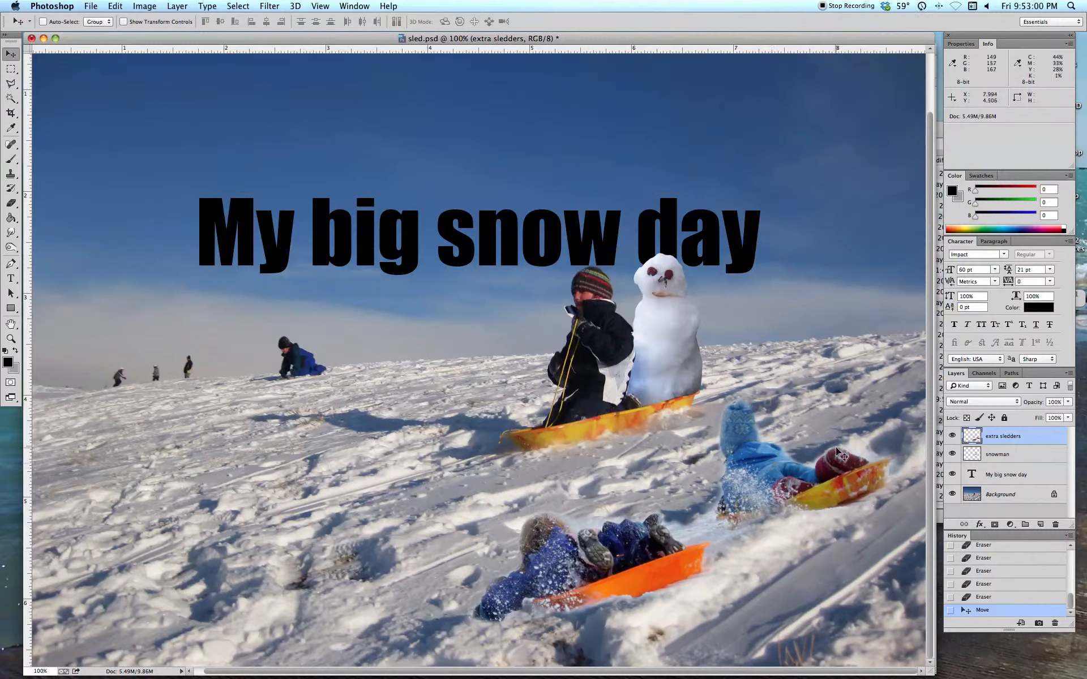
{"action": "left_click_drag", "start_coordinate": [850, 482], "coordinate": [833, 496]}
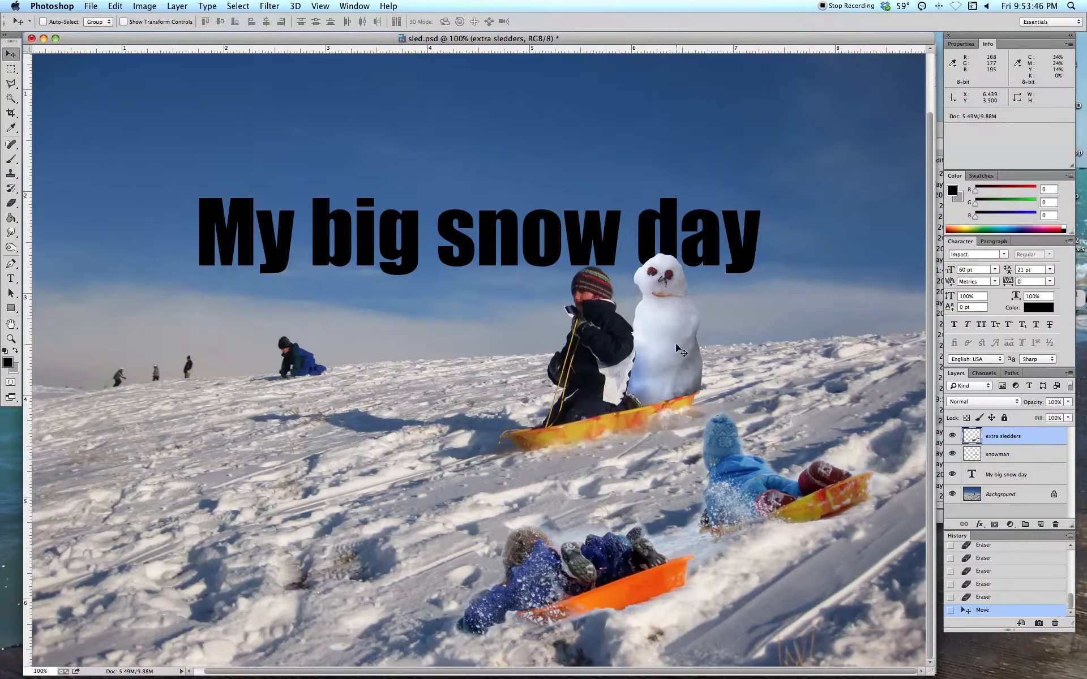
Try moving the extra sledders and snowman layers together, undo that move, and merge the two layers.
{"action": "left_click", "coordinate": [1003, 460], "text": "shift"}
{"action": "left_click_drag", "start_coordinate": [757, 467], "coordinate": [864, 402]}
{"action": "key", "text": "super+z"}
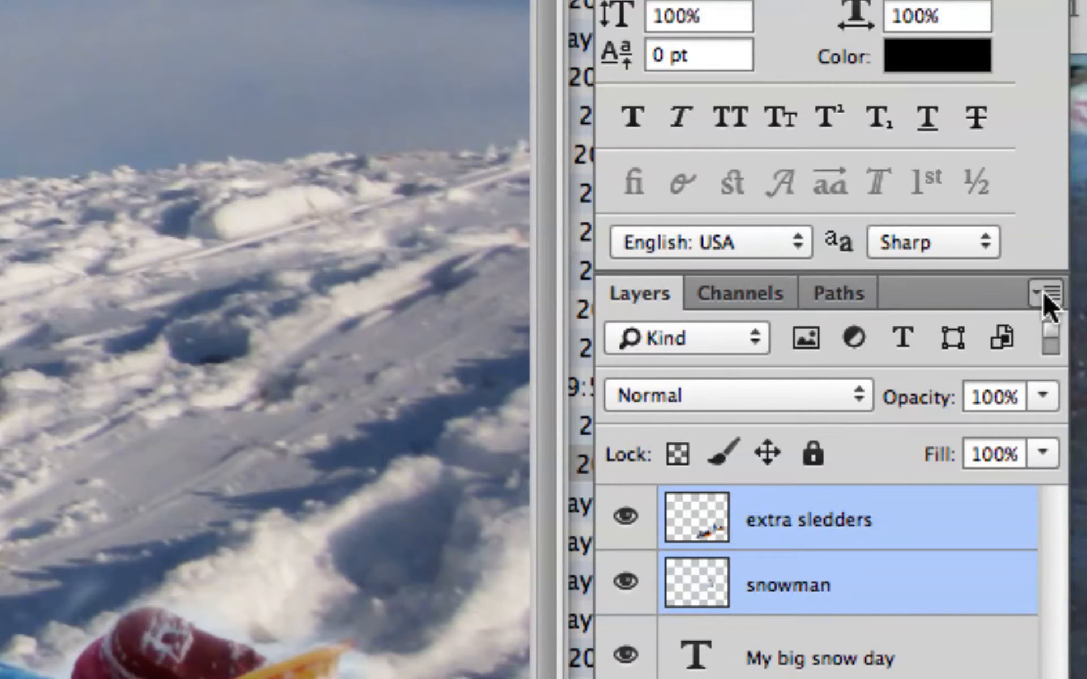
{"action": "left_click", "coordinate": [1041, 290]}
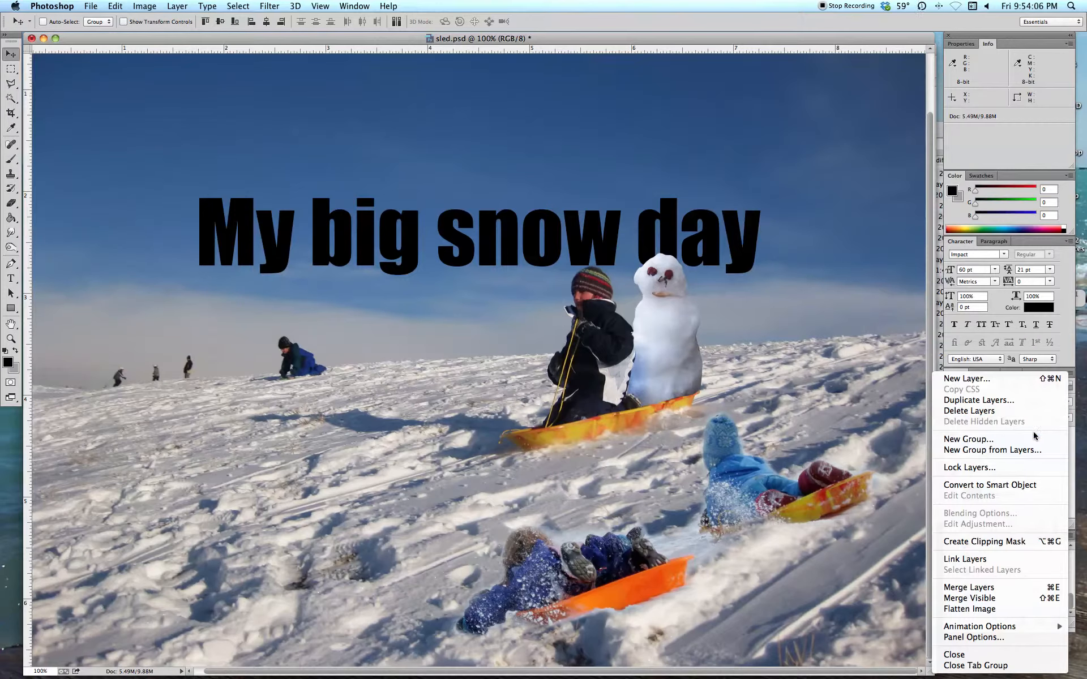
{"action": "left_click", "coordinate": [977, 591]}
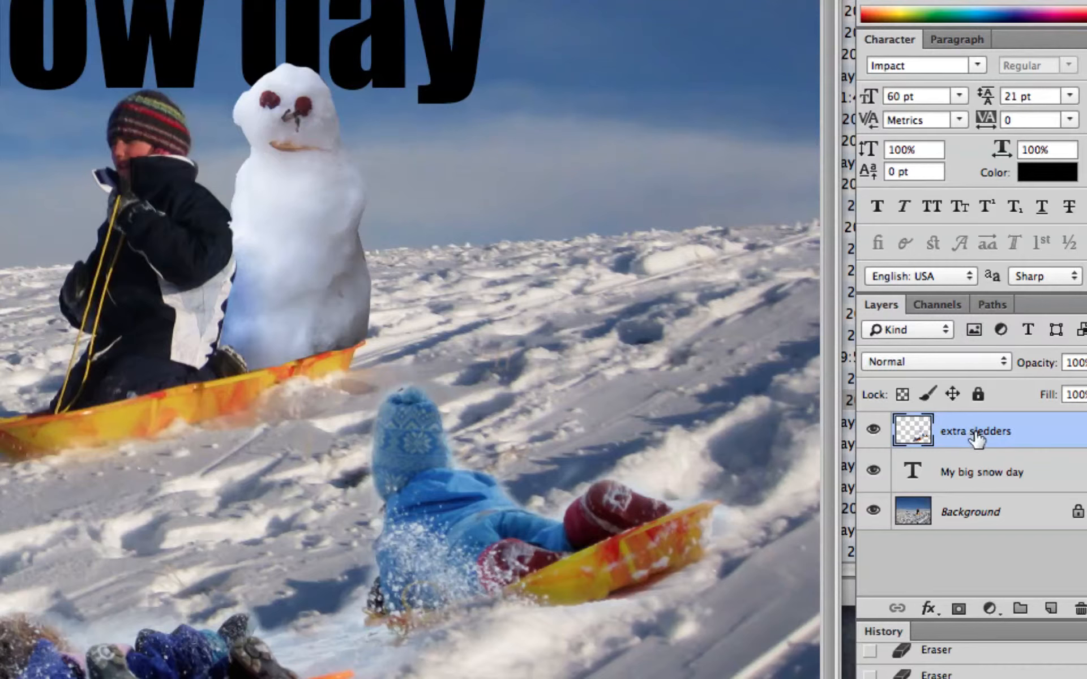
Rename the merged layer "extra sledders and snowman".
{"action": "double_click", "coordinate": [976, 432]}
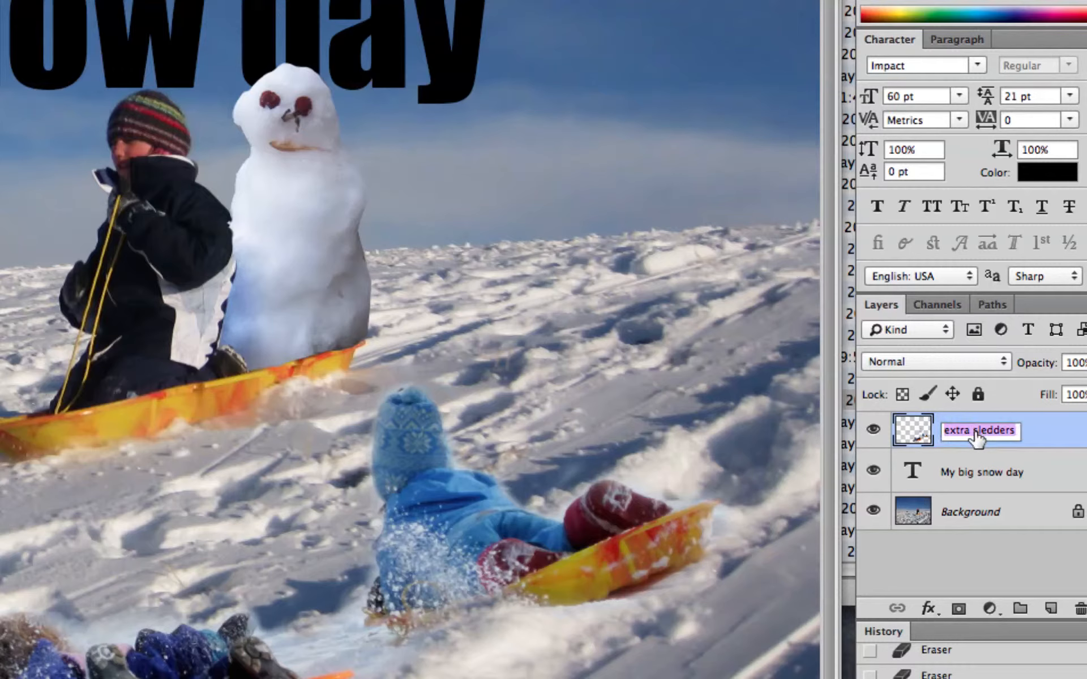
{"action": "left_click", "coordinate": [1015, 430]}
{"action": "type", "text": "and snowman"}
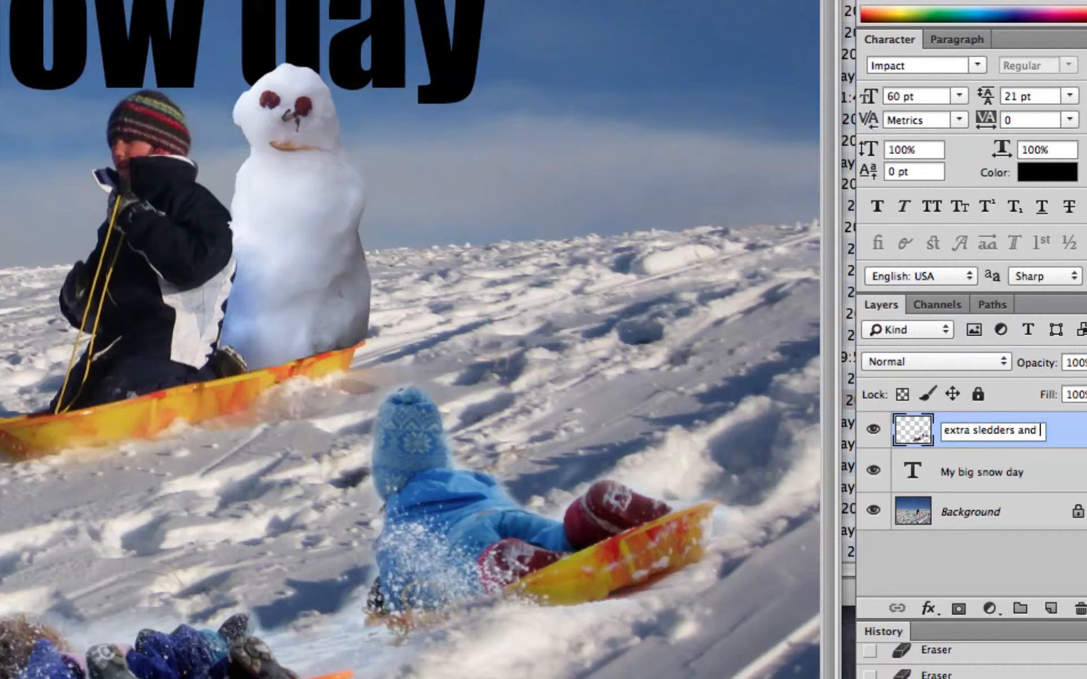
{"action": "key", "text": "Return"}
Recolor the word "snow" in the My big snow day text layer to white, ffffff.
{"action": "left_click", "coordinate": [1031, 485]}
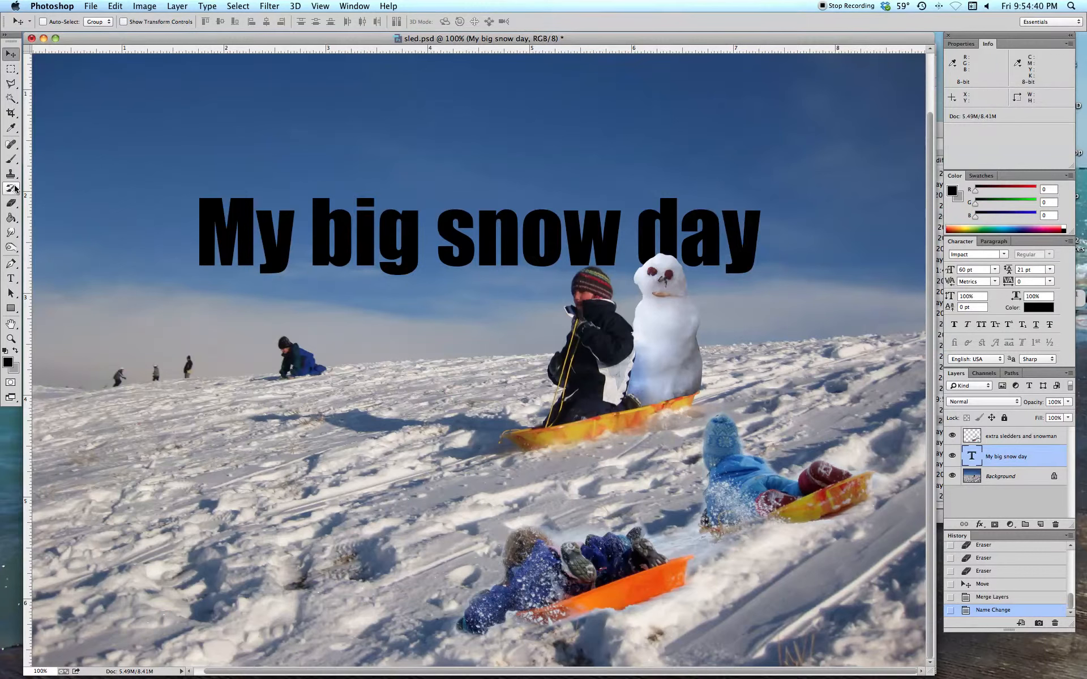
{"action": "left_click", "coordinate": [12, 279]}
{"action": "left_click", "coordinate": [516, 240]}
{"action": "double_click", "coordinate": [516, 240]}
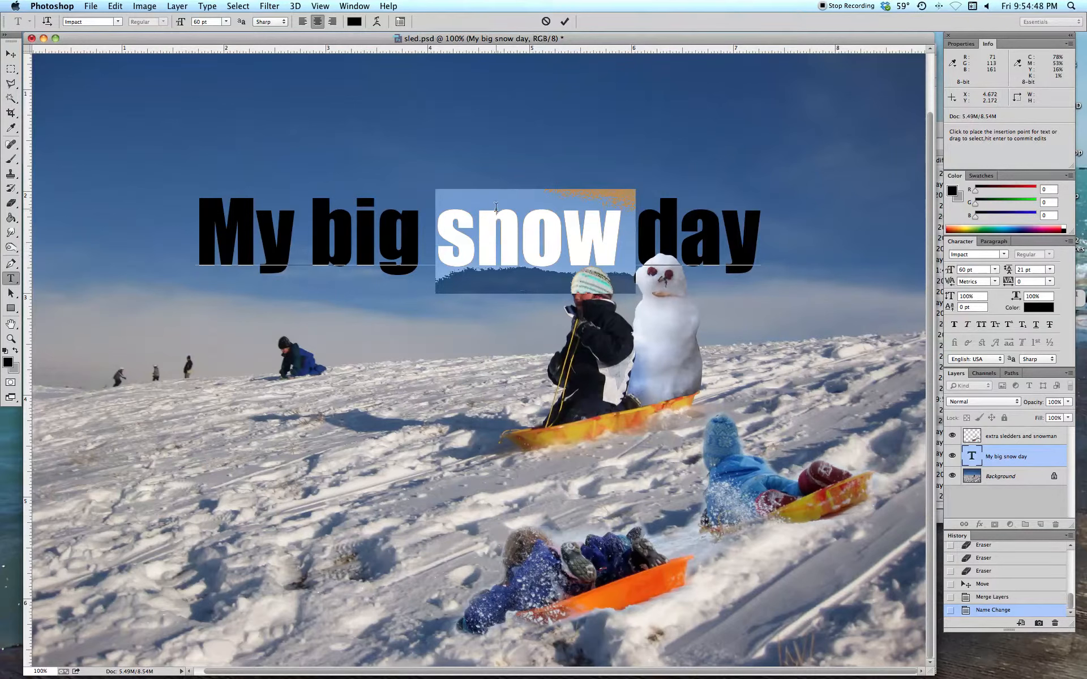
{"action": "left_click", "coordinate": [355, 22]}
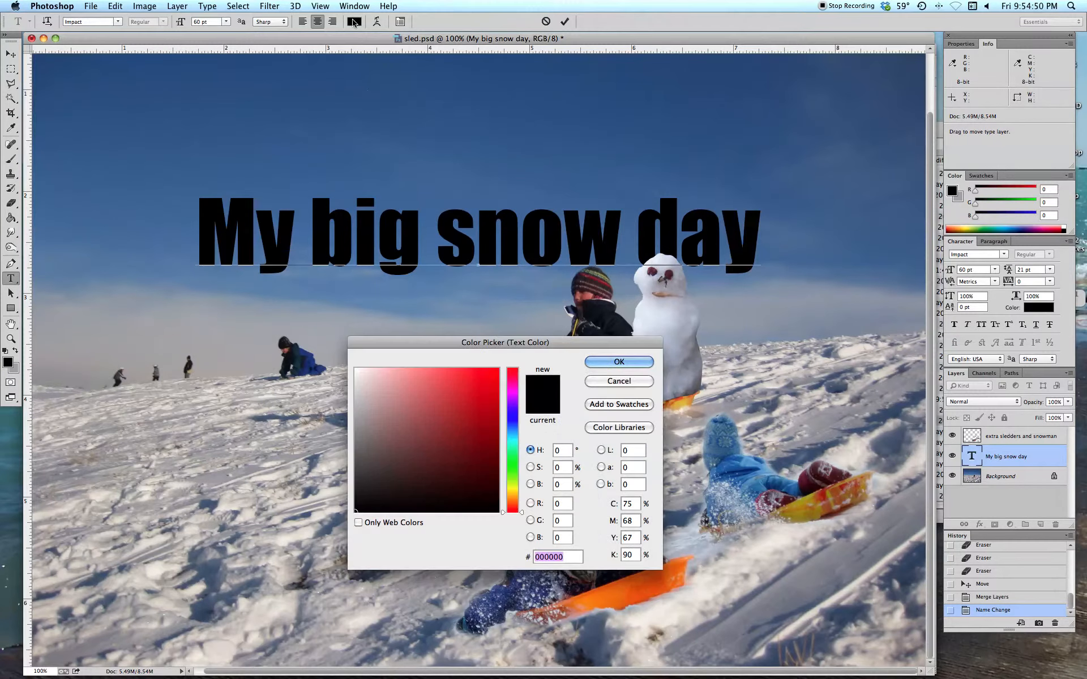
{"action": "type", "text": "ffffff"}
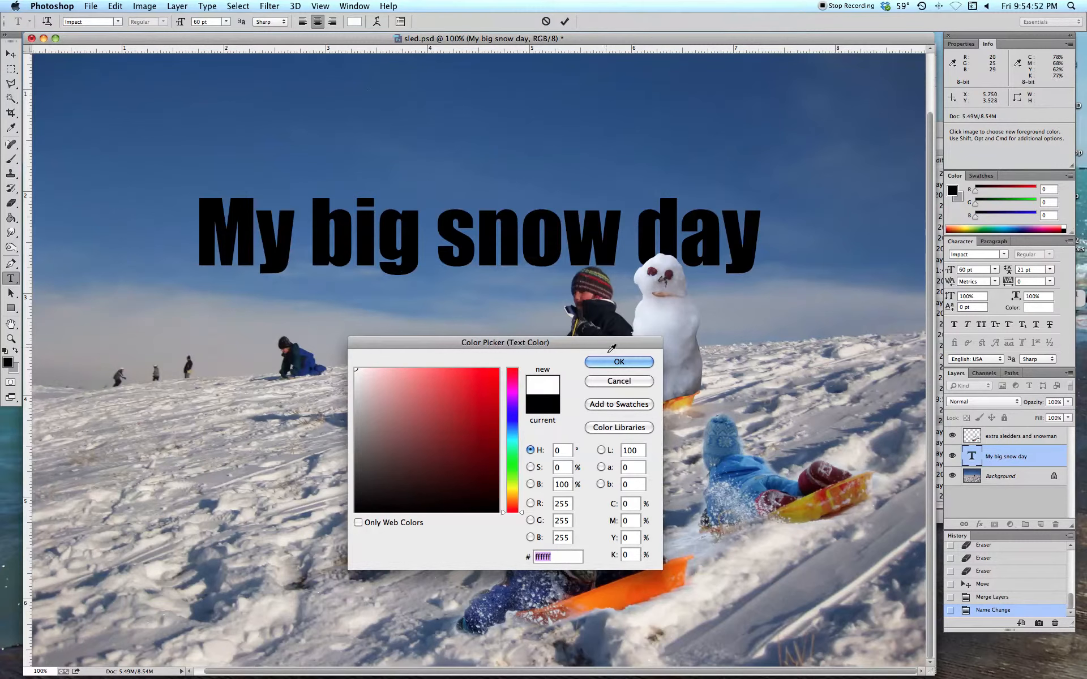
{"action": "left_click", "coordinate": [642, 361]}
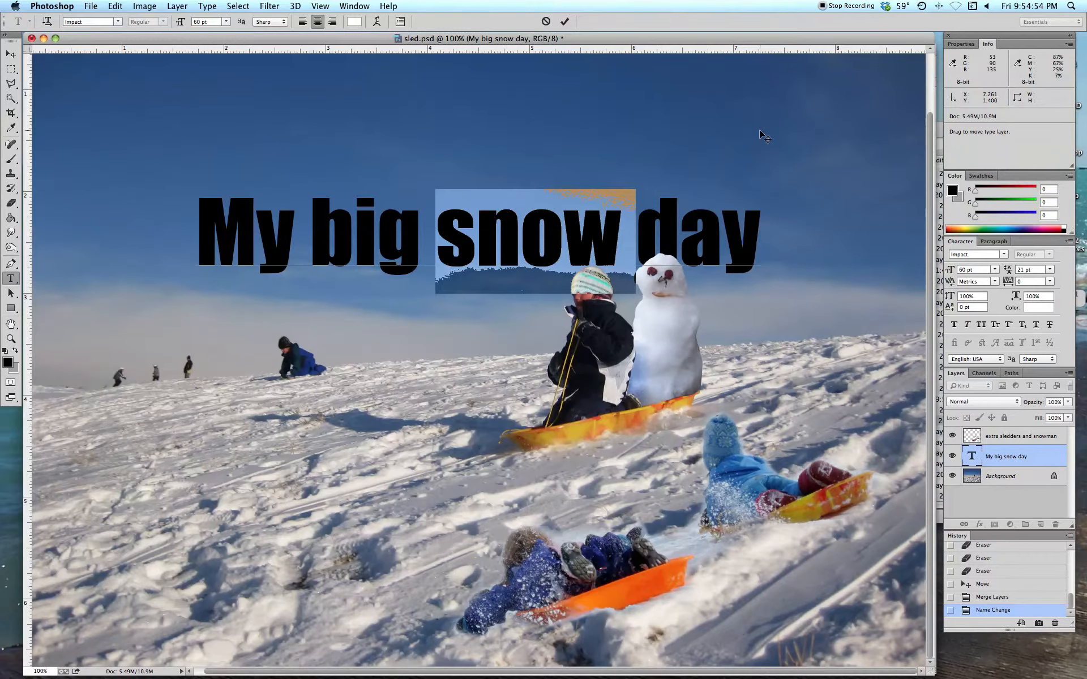
{"action": "left_click", "coordinate": [11, 68]}
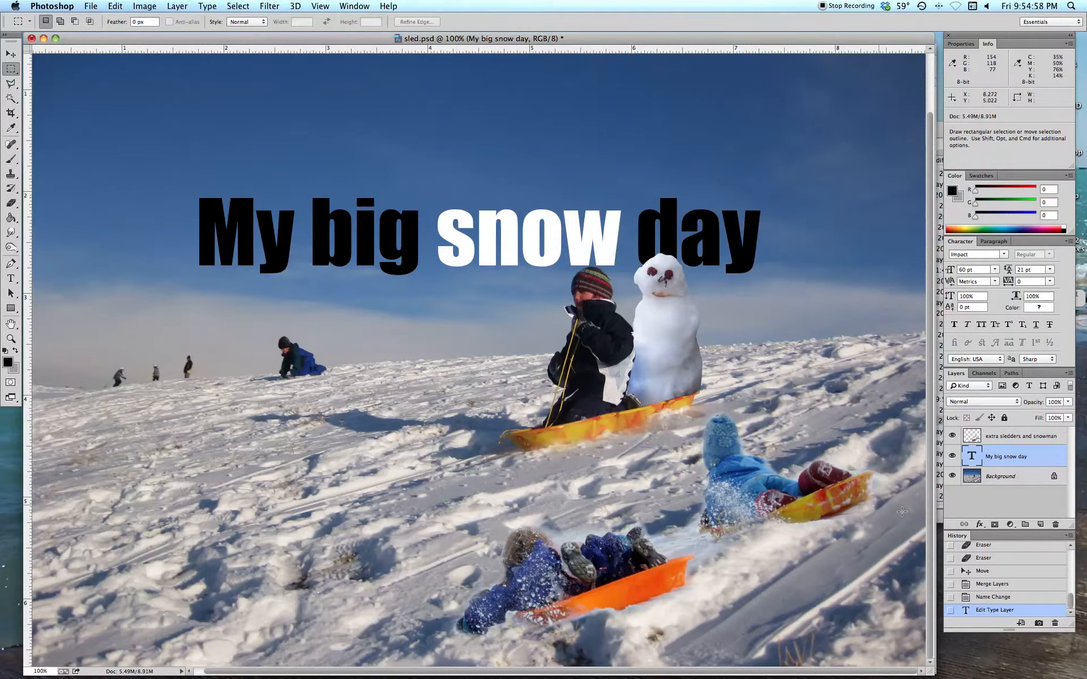
Nudge the My big snow day title slightly up and to the left with the Move tool.
{"action": "left_click", "coordinate": [11, 54]}
{"action": "left_click_drag", "start_coordinate": [450, 253], "coordinate": [443, 250]}
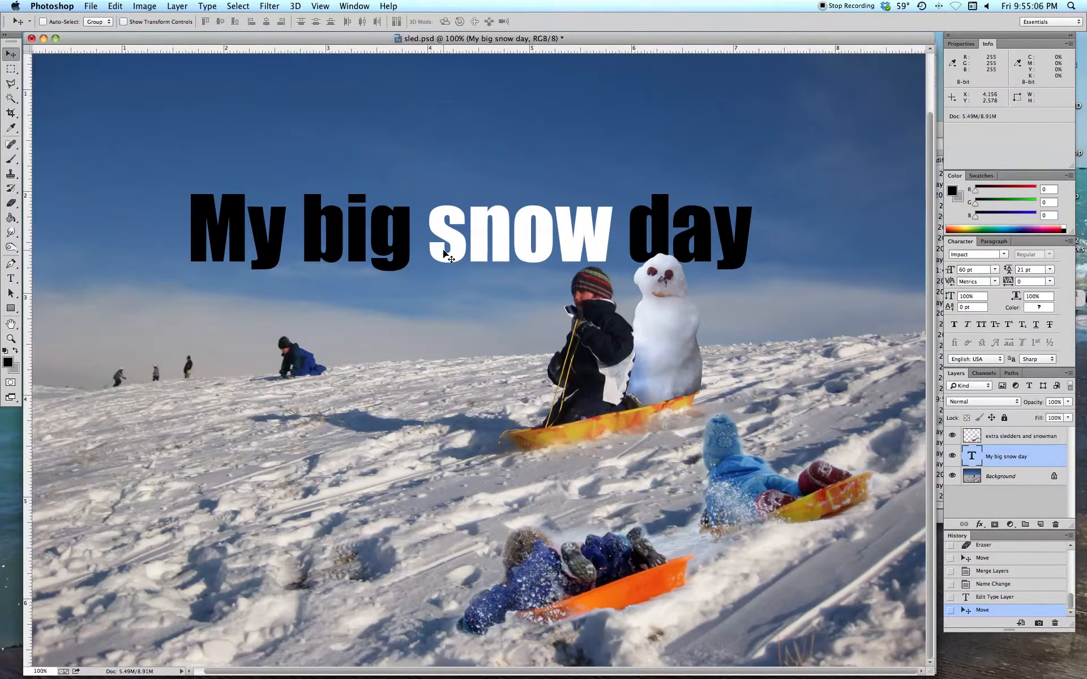
{"action": "left_click_drag", "start_coordinate": [615, 242], "coordinate": [619, 241]}
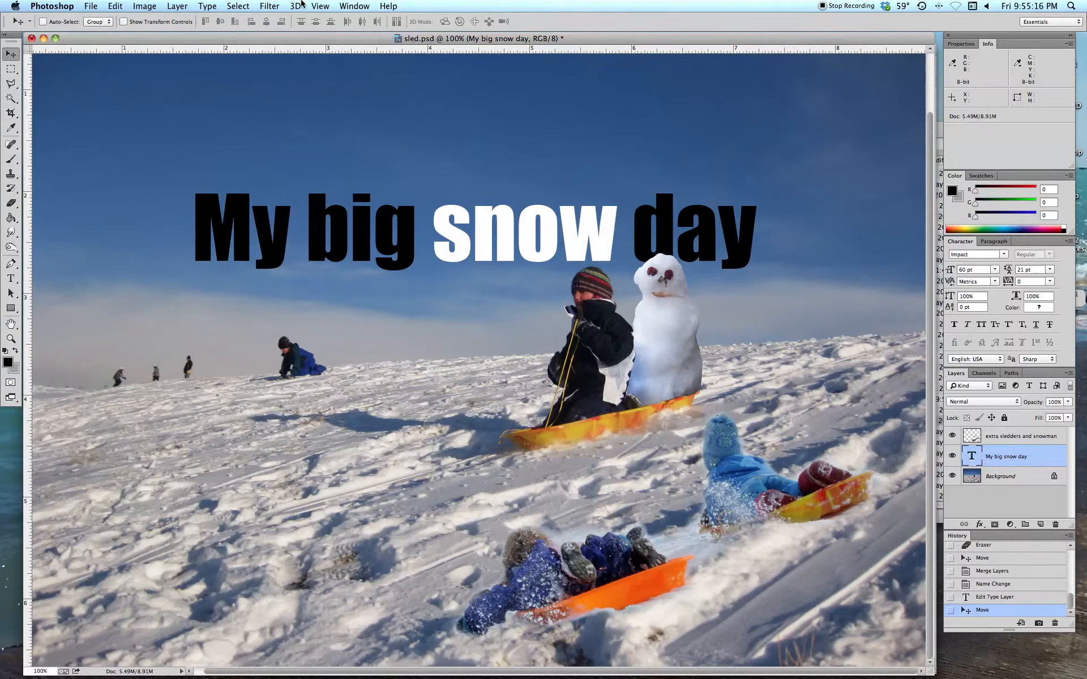
Flatten the image into a single Background layer.
{"action": "left_click", "coordinate": [177, 6]}
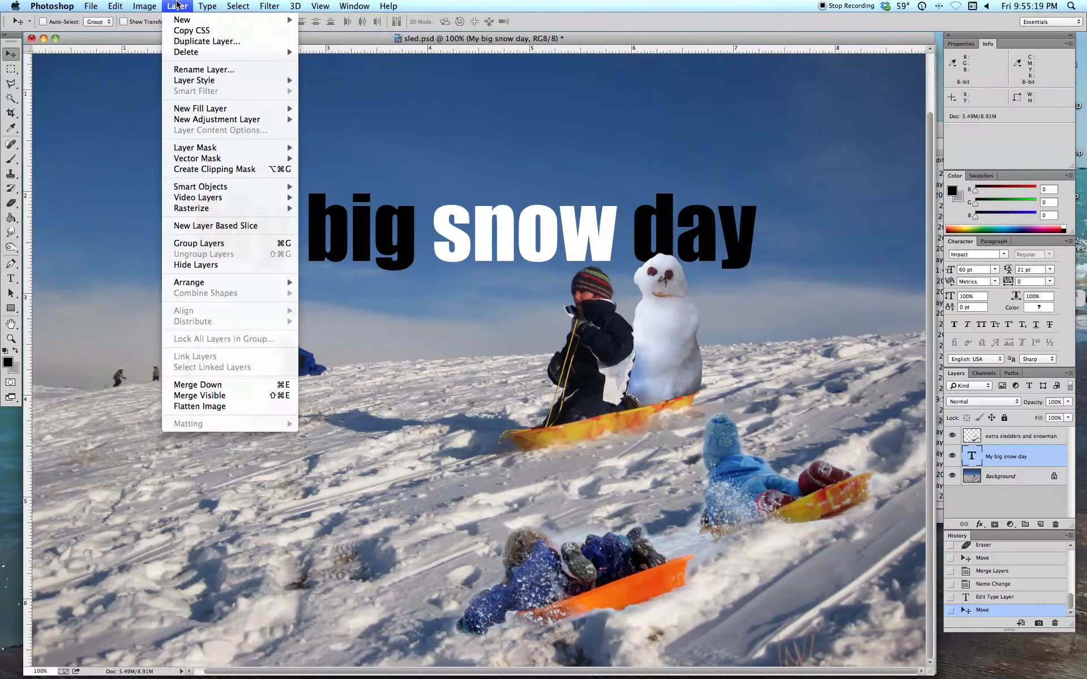
{"action": "left_click", "coordinate": [216, 406]}
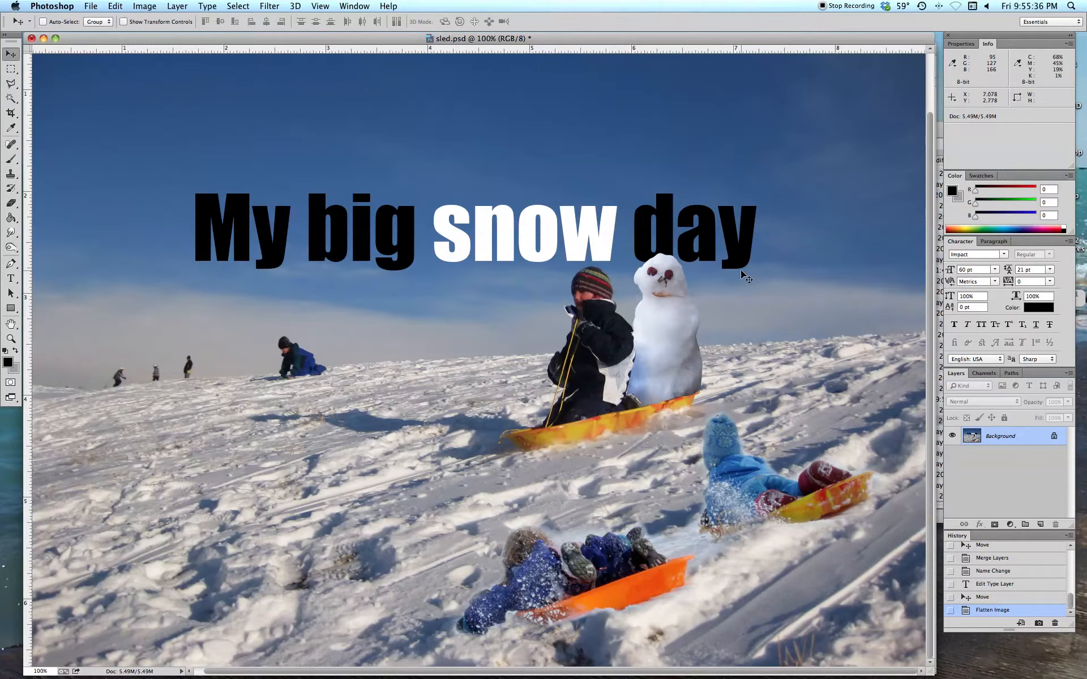
{"action": "scroll", "coordinate": [744, 277], "scroll_direction": "left", "scroll_amount": 2}
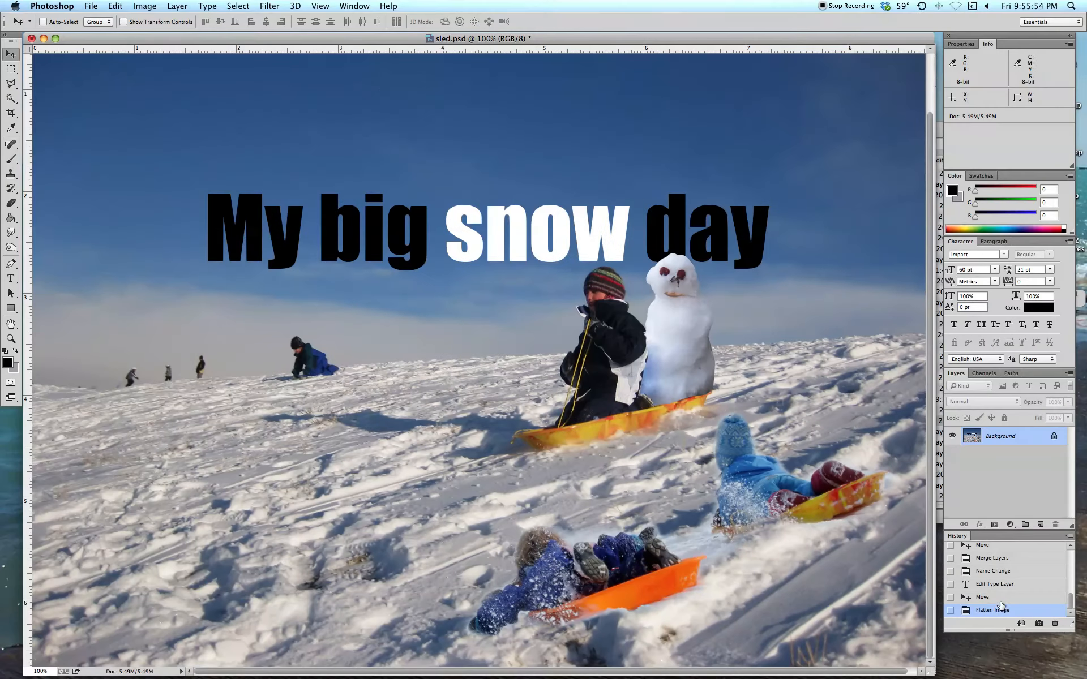
Return to the history state before flattening and save the layered document sled.psd.
{"action": "left_click", "coordinate": [1000, 599]}
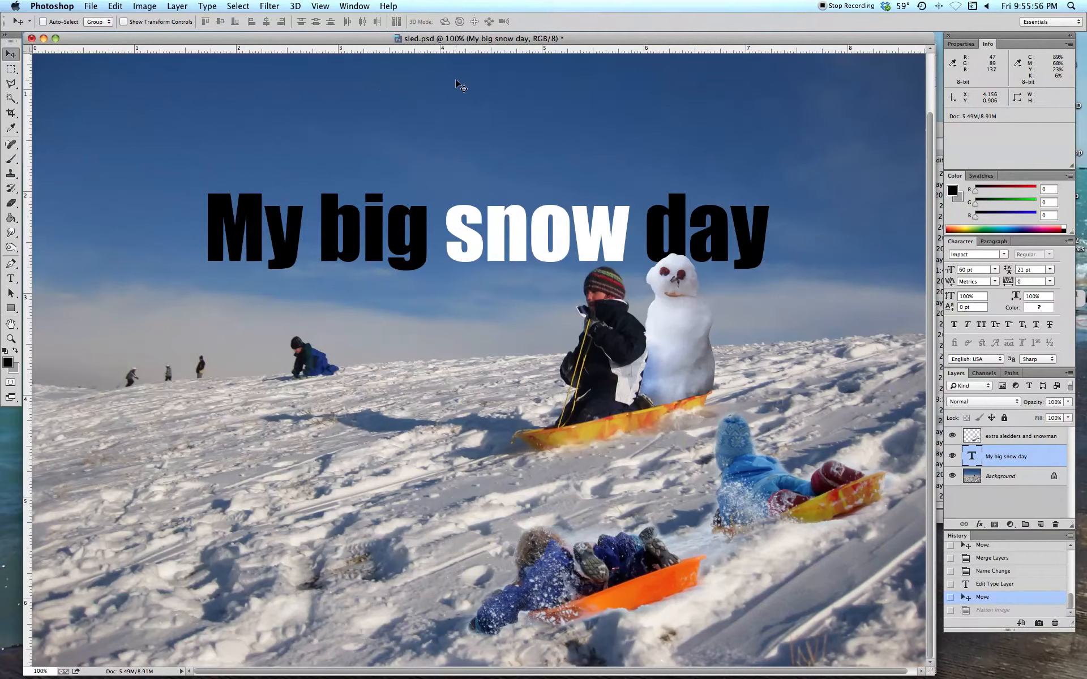
{"action": "key", "text": "super+s"}
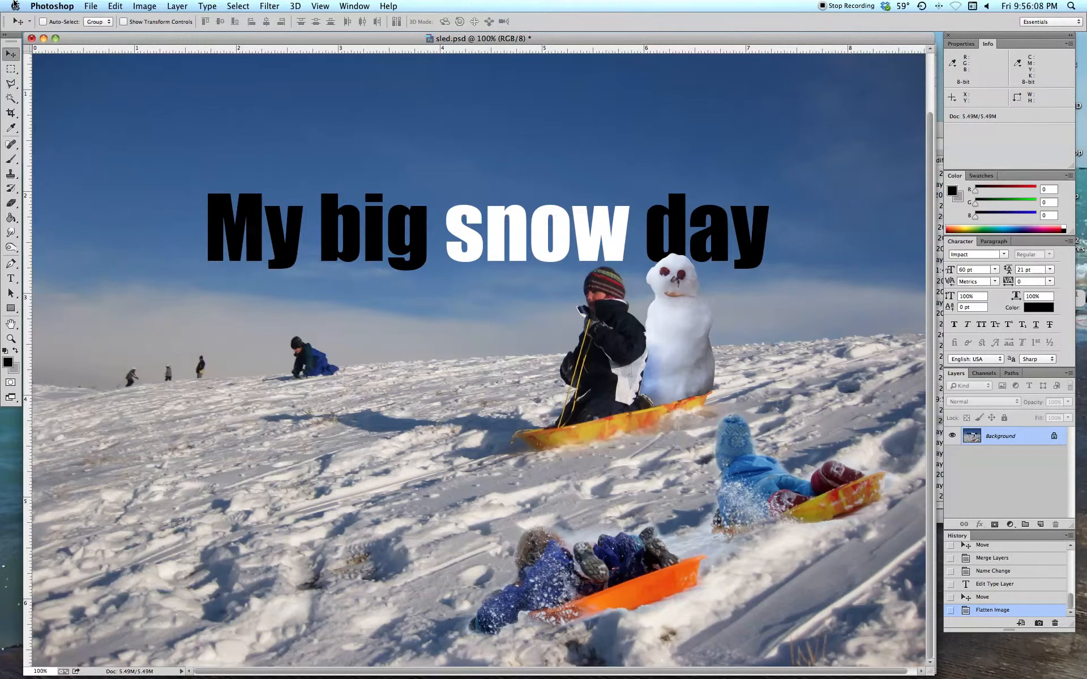
Save the flattened image under the new name sledflattened.jpg in JPEG format at Maximum quality 12 with the Baseline ("Standard") option.
{"action": "left_click", "coordinate": [91, 5]}
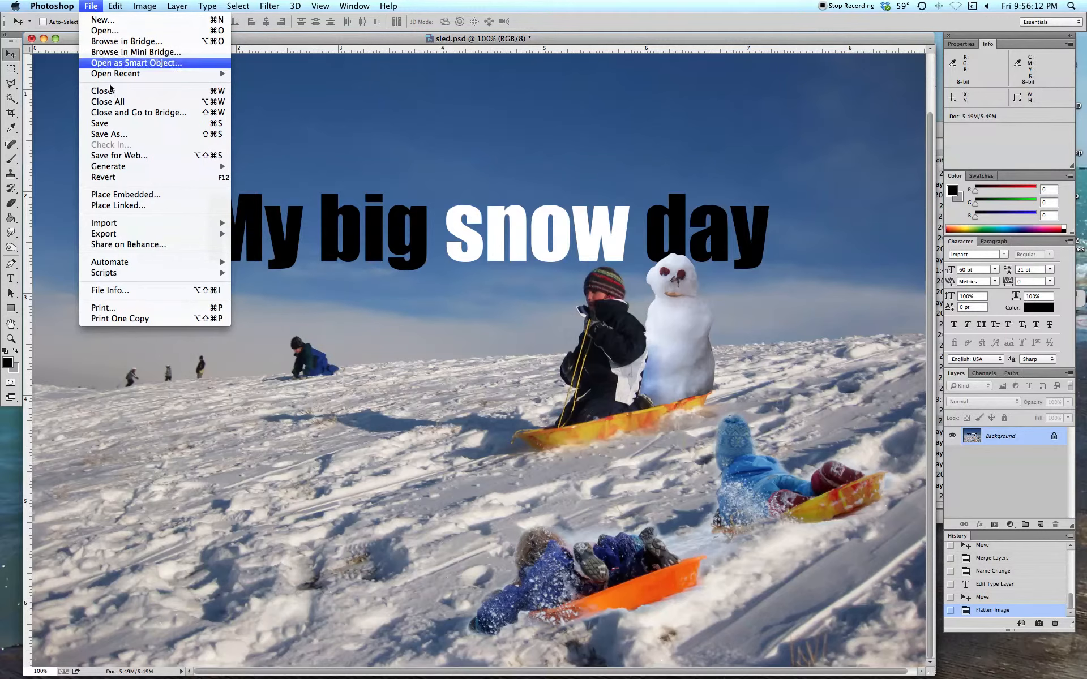
{"action": "left_click", "coordinate": [120, 134]}
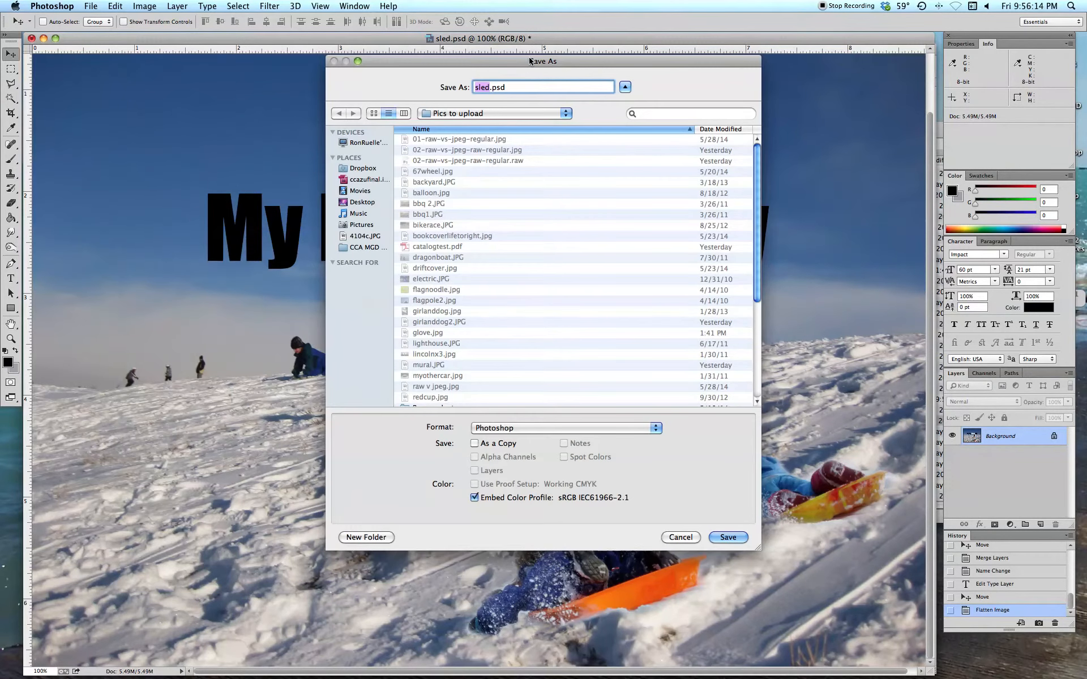
{"action": "left_click", "coordinate": [490, 87]}
{"action": "type", "text": "flattened"}
{"action": "left_click", "coordinate": [521, 429]}
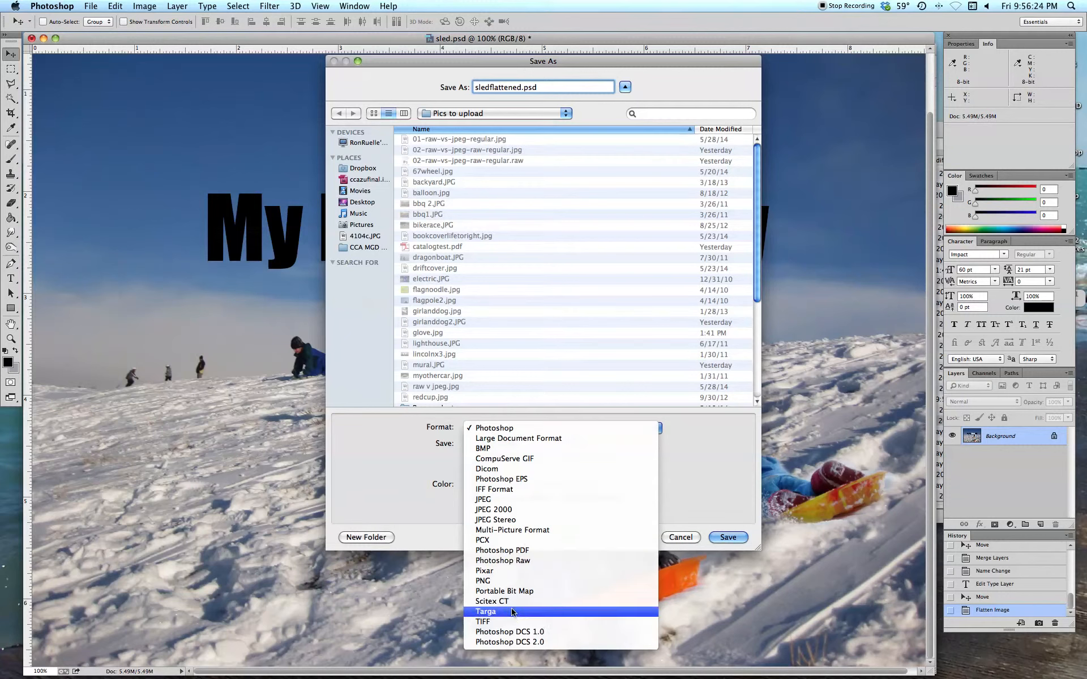
{"action": "left_click", "coordinate": [492, 501]}
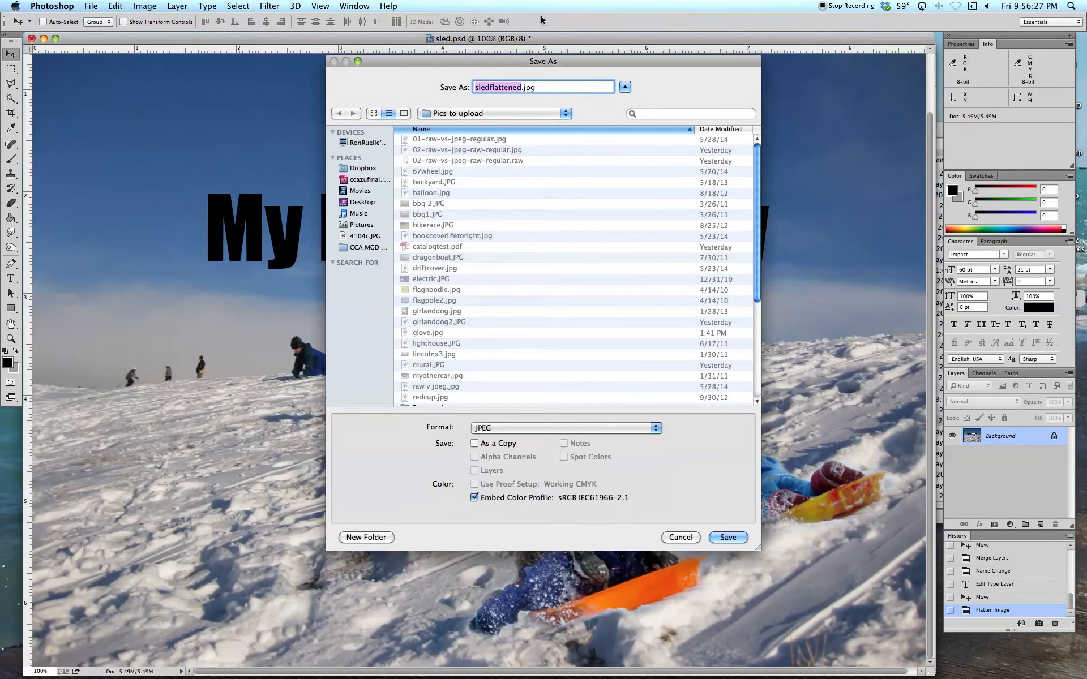
{"action": "left_click", "coordinate": [730, 538]}
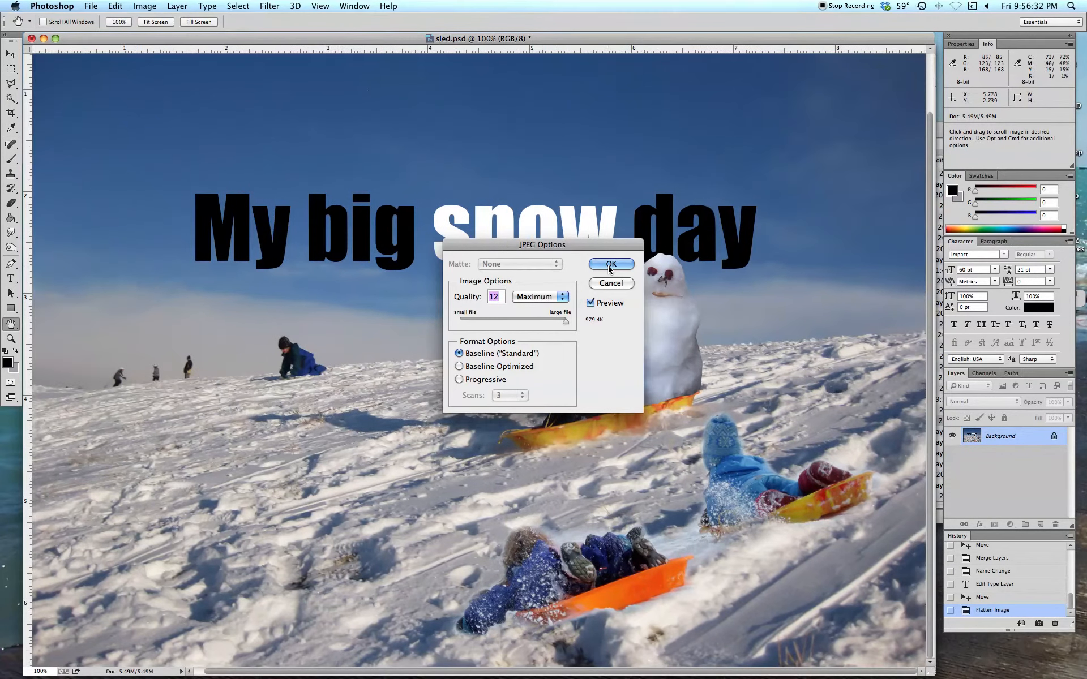
{"action": "left_click", "coordinate": [610, 265]}
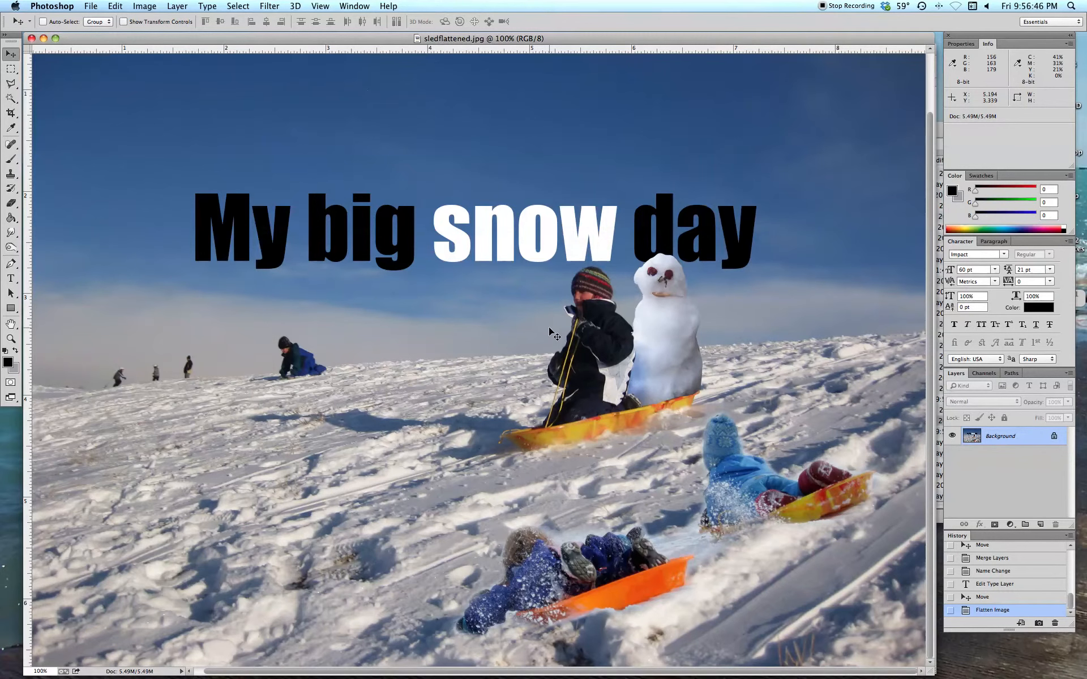
Switch to Finder, shift the CCA MGD 111 Photoshop 1 window aside to check the saved sled files, and return to Photoshop.
{"action": "left_click", "coordinate": [939, 134]}
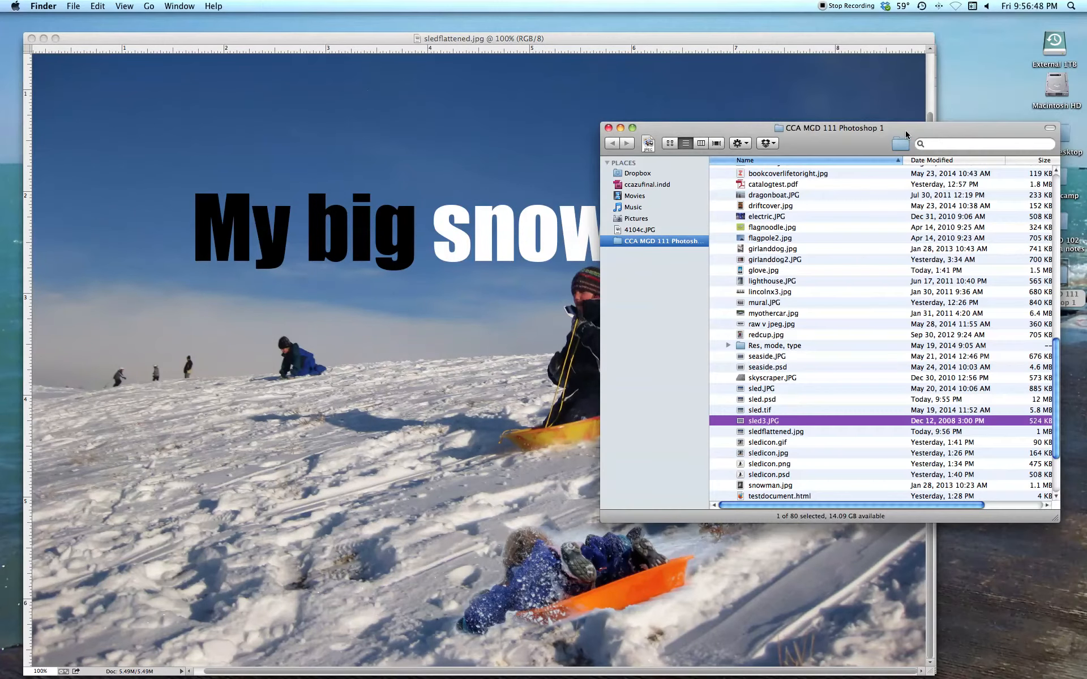
{"action": "left_click_drag", "start_coordinate": [940, 133], "coordinate": [980, 187]}
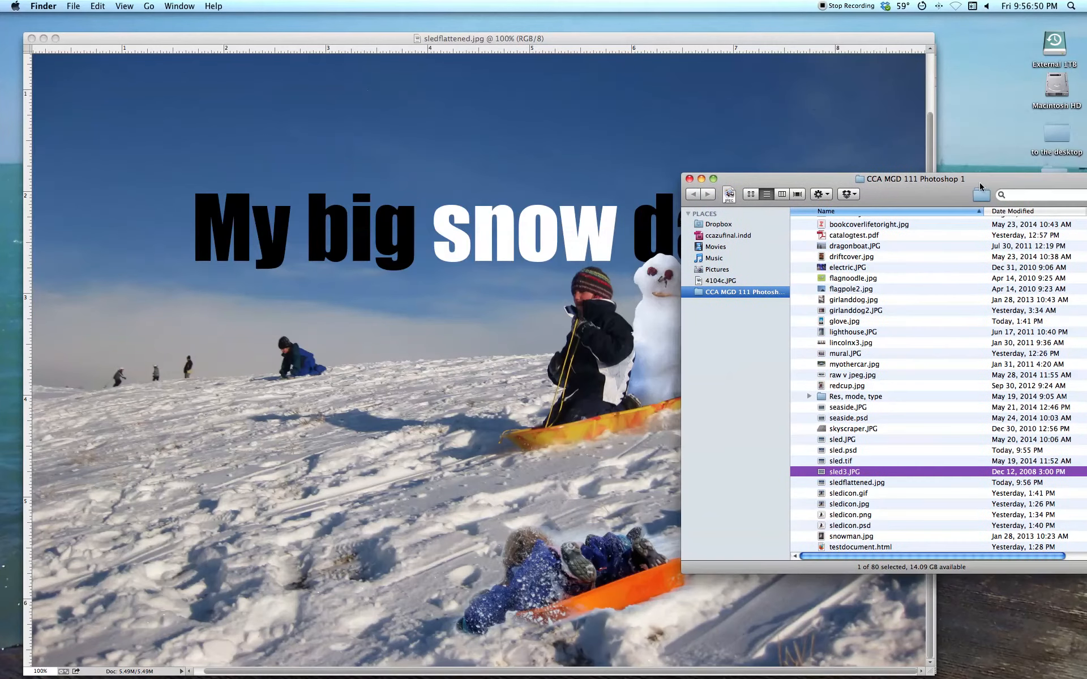
{"action": "left_click", "coordinate": [669, 52]}
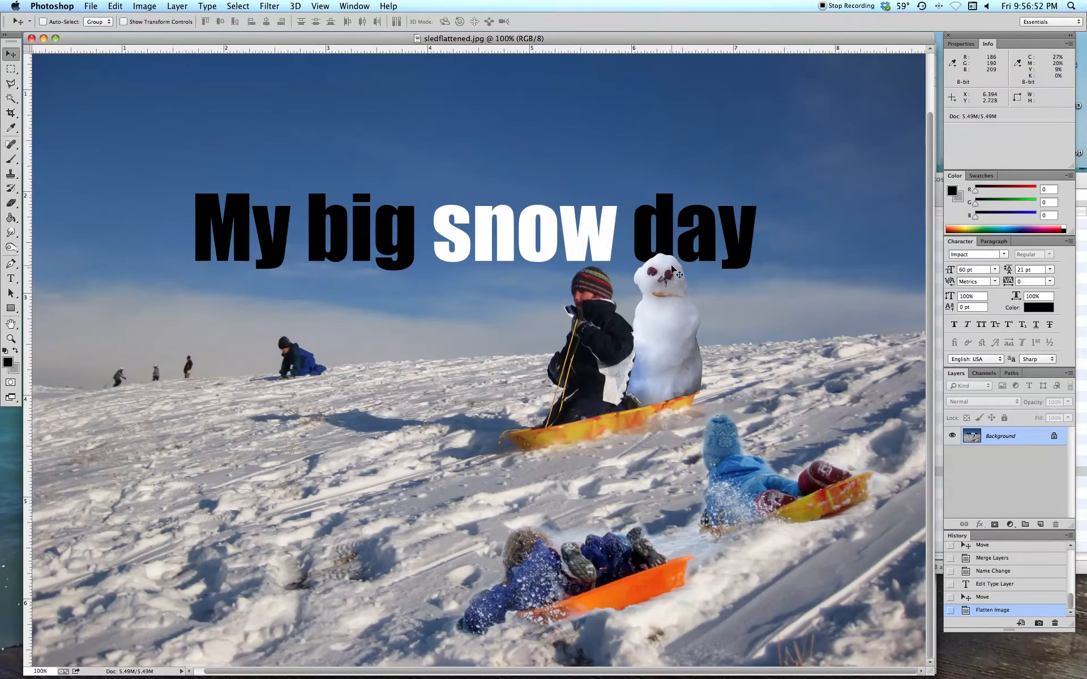